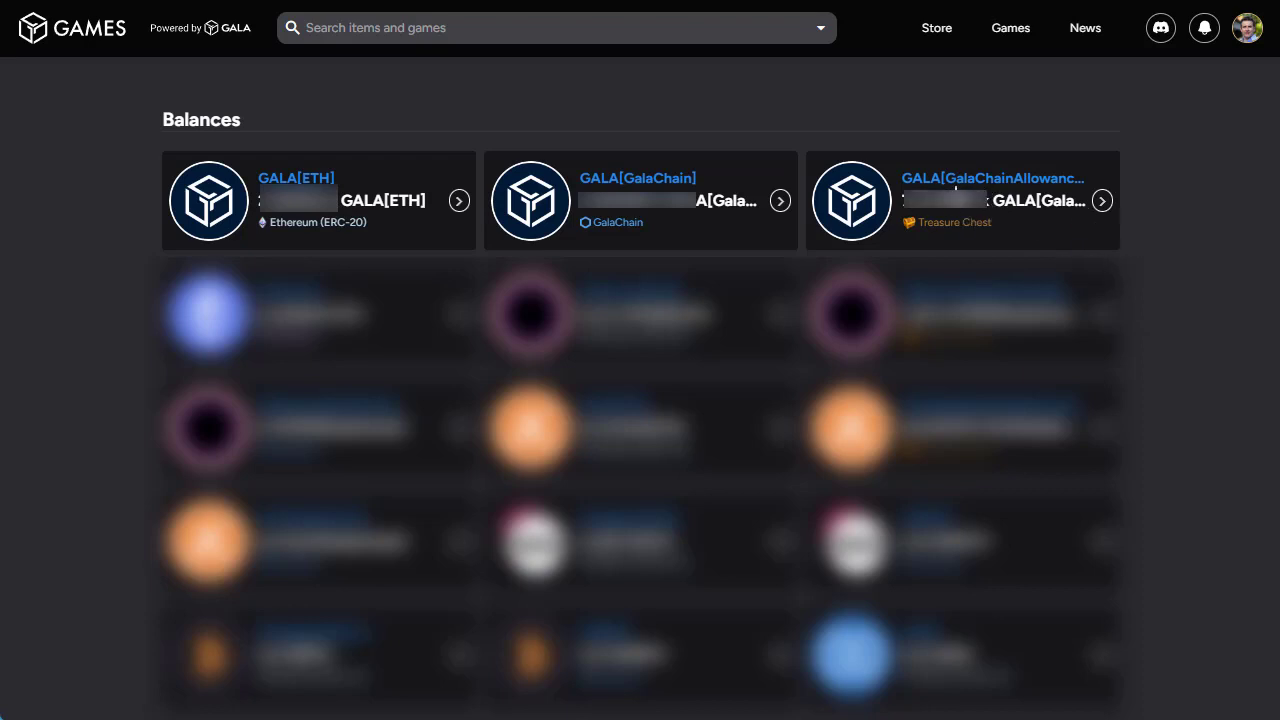
# - Convert 73,500 GALA[GalaChainAllowance] into GALA[GalaChain] from the allowance balance card
pyautogui.click(989, 209)
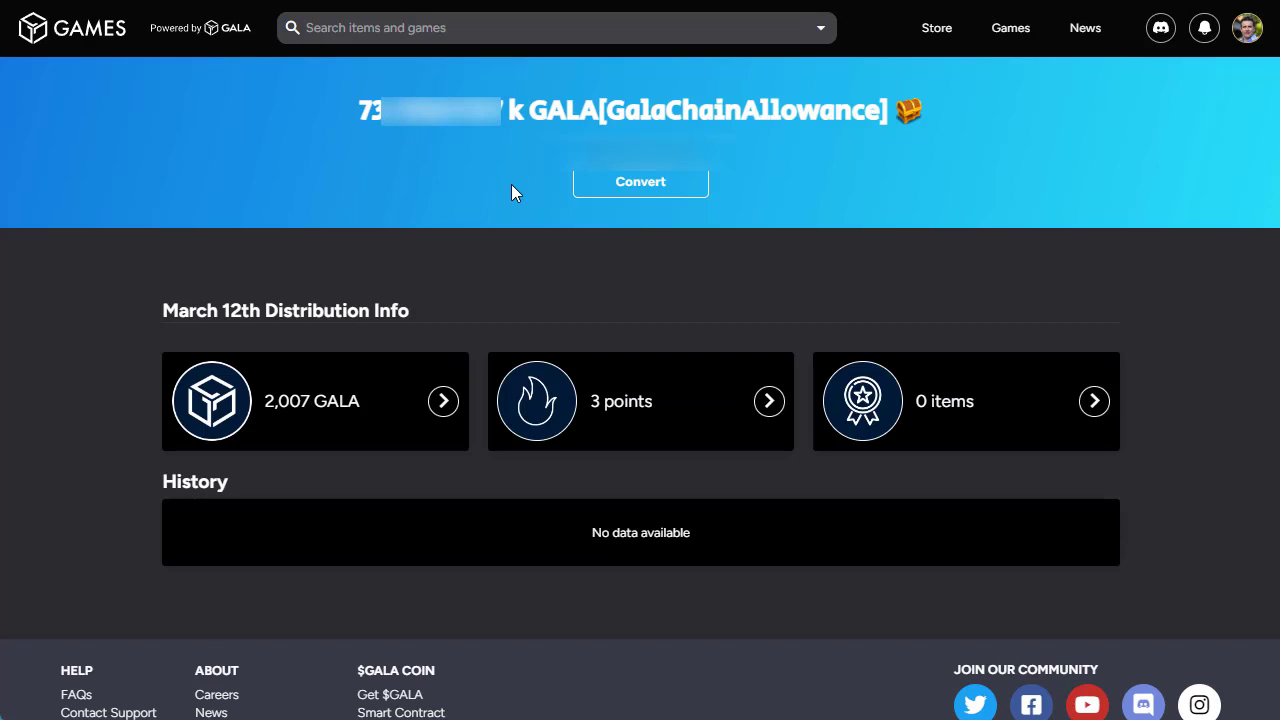
pyautogui.click(640, 192)
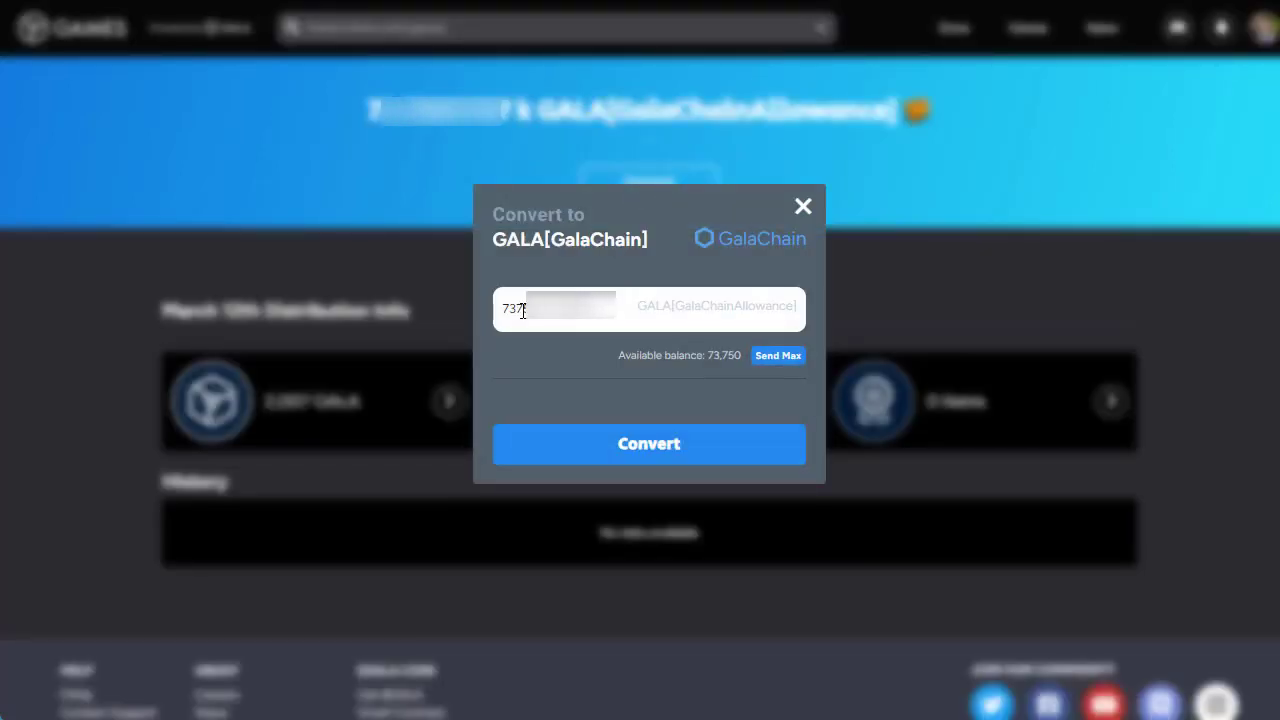
pyautogui.moveTo(518, 309); pyautogui.dragTo(623, 311)
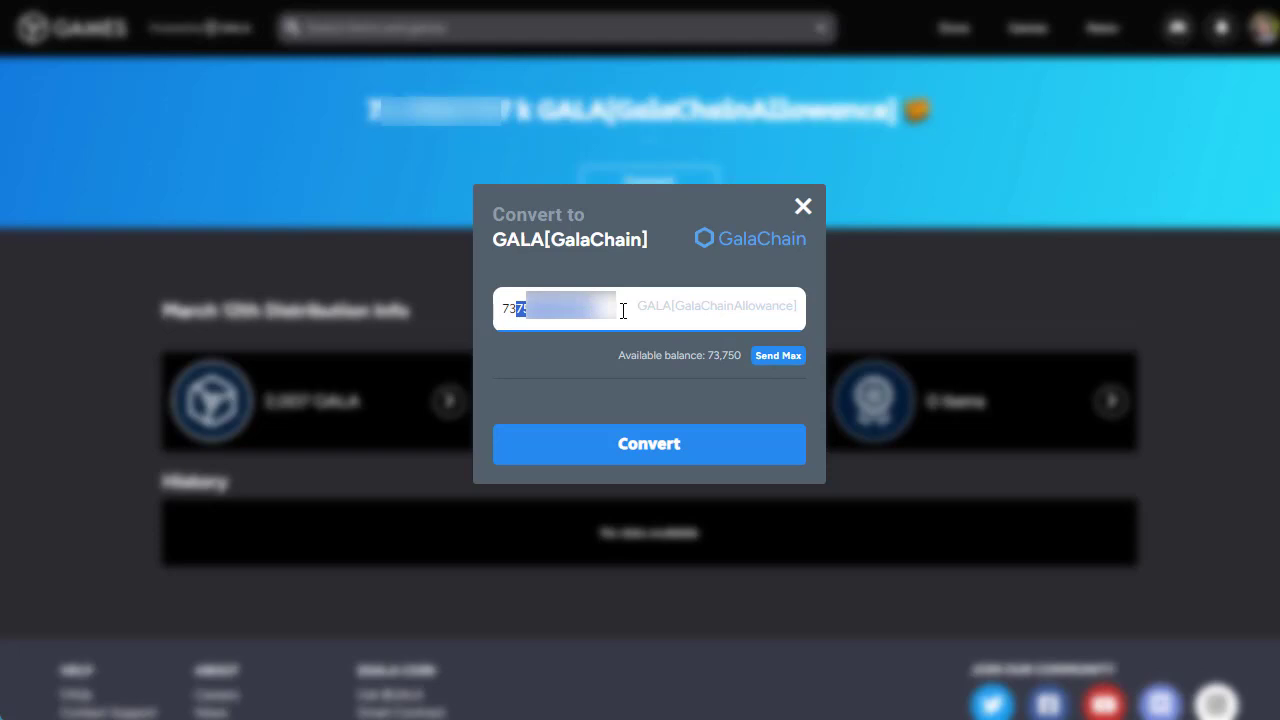
pyautogui.write('500')
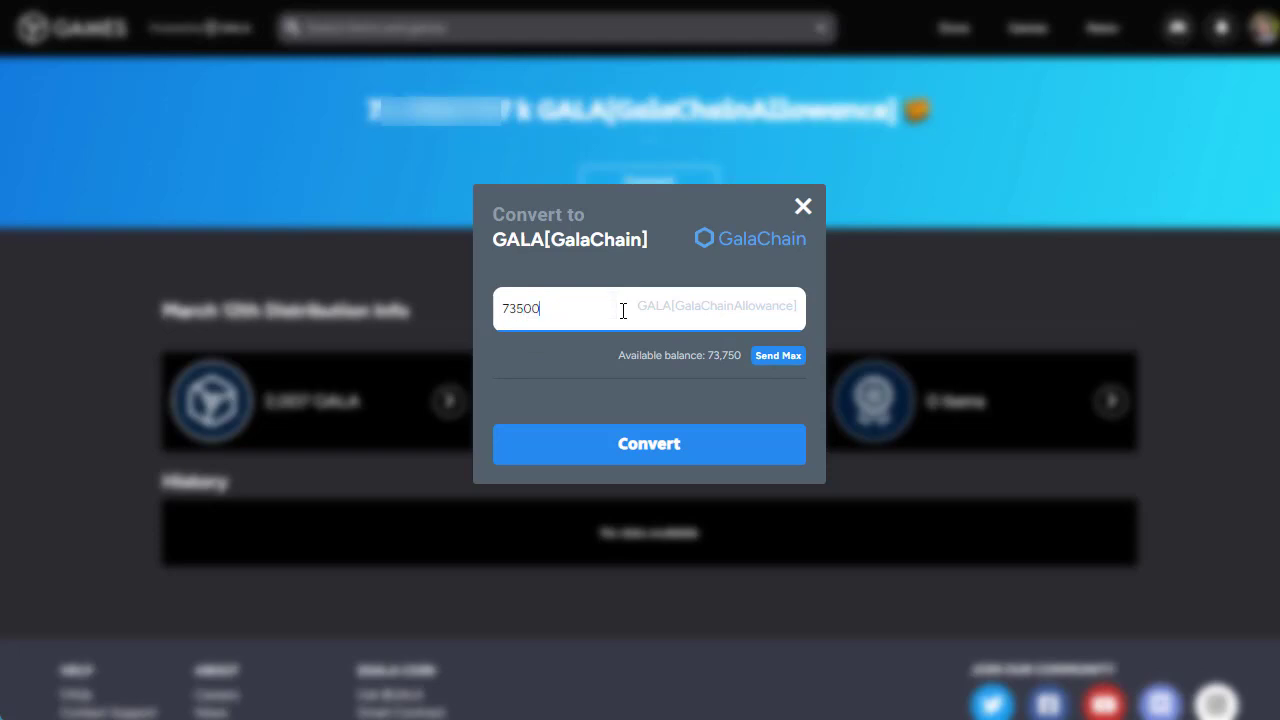
pyautogui.click(634, 452)
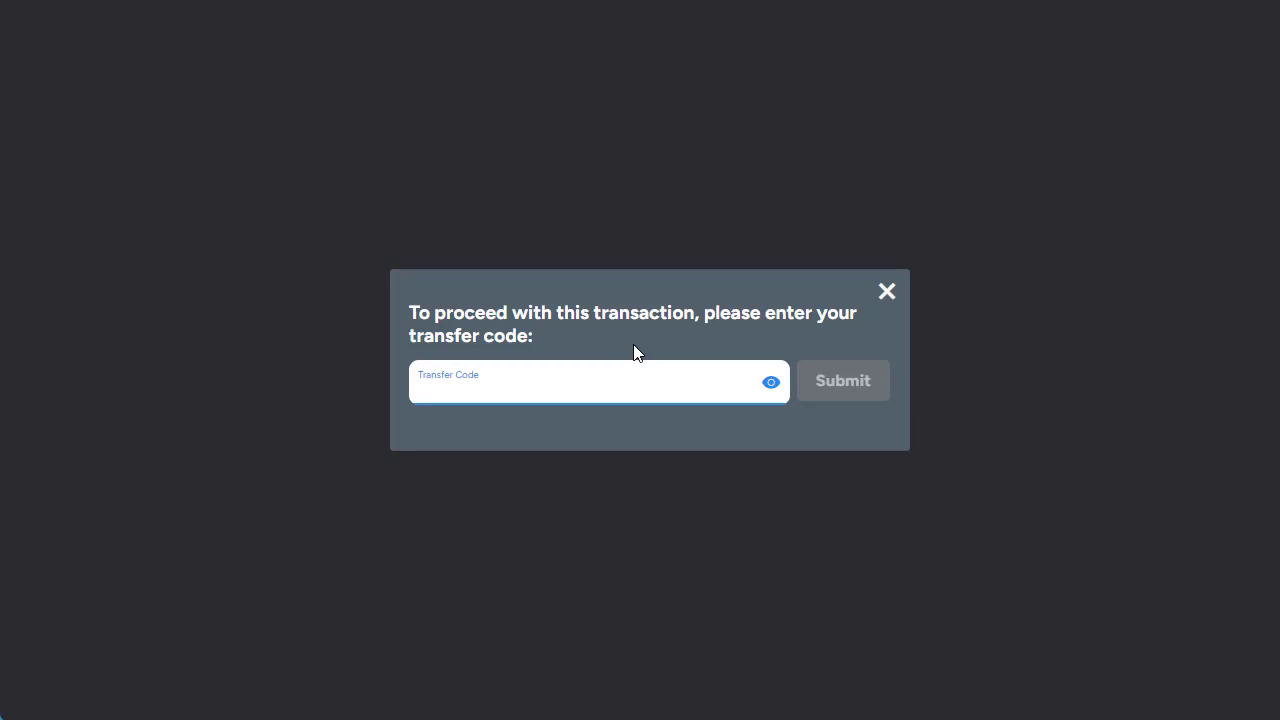
# - Paste the transfer code, dismiss the browser's save prompt, and close the Success dialog
pyautogui.hotkey('ctrl', 'v')
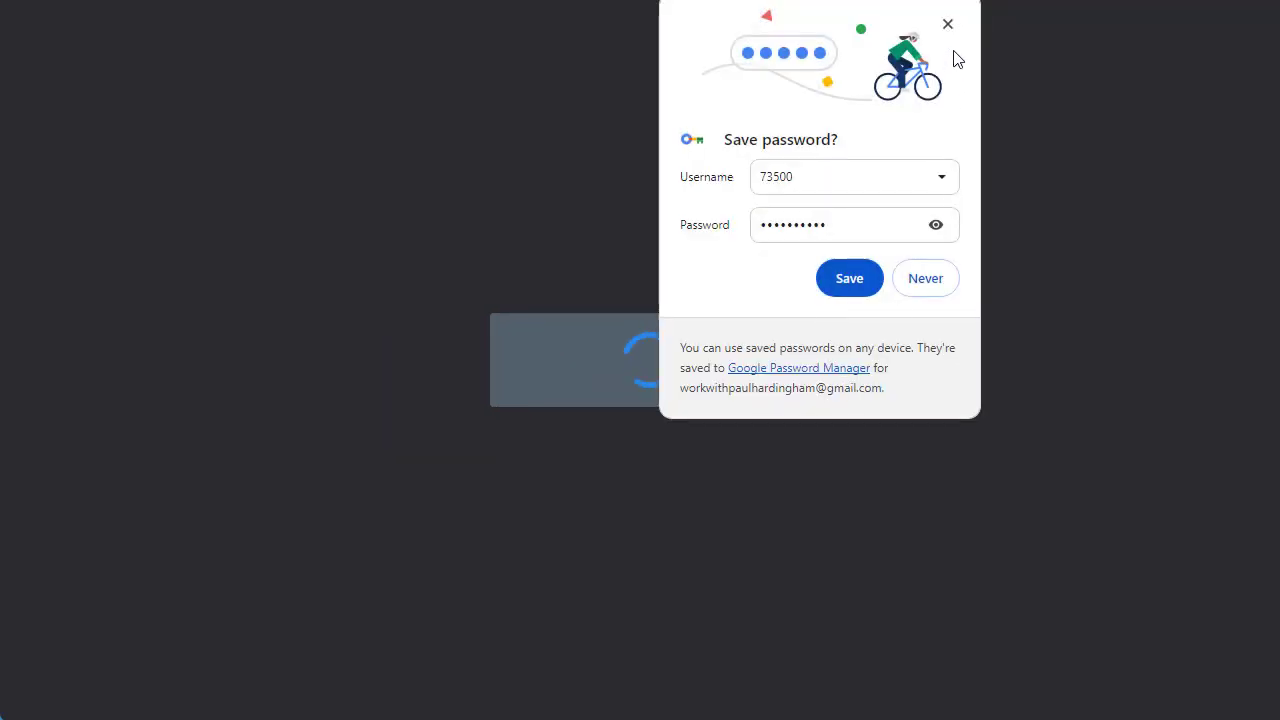
pyautogui.click(949, 34)
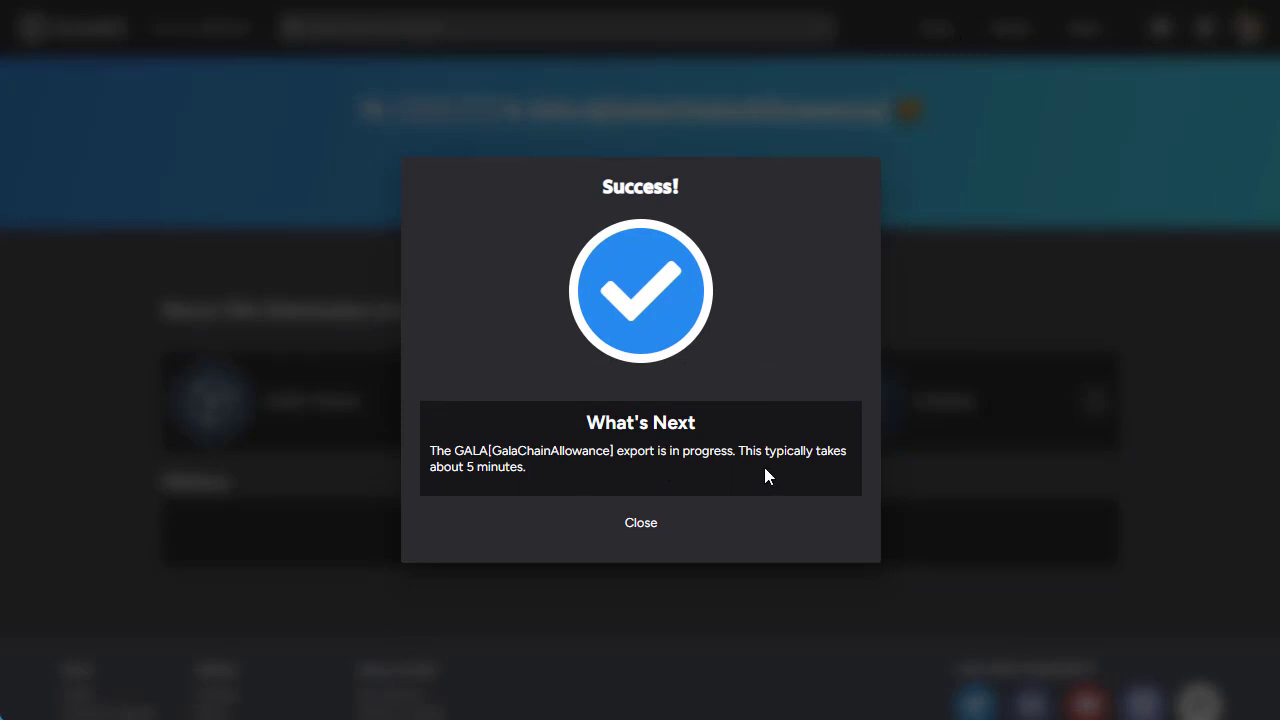
pyautogui.click(641, 524)
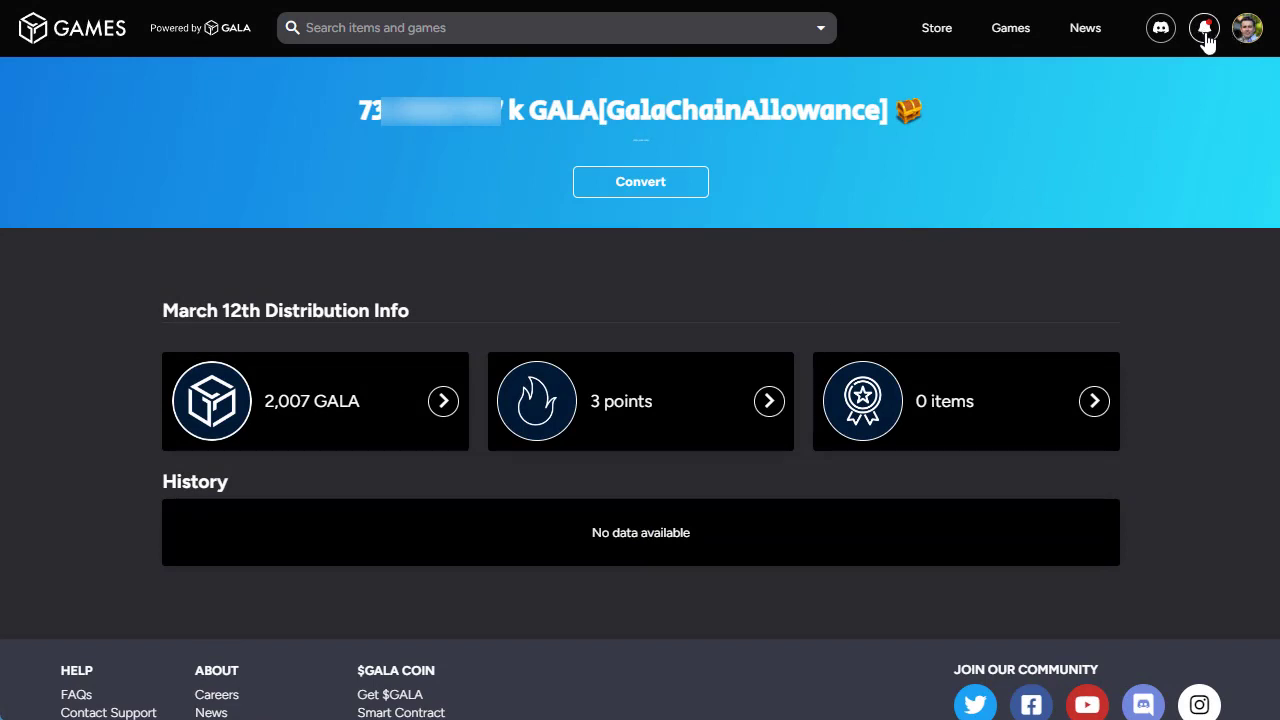
# - Check Recent Activity for the transfer status, then open GALA[GalaChain] from Inventory
pyautogui.click(1205, 30)
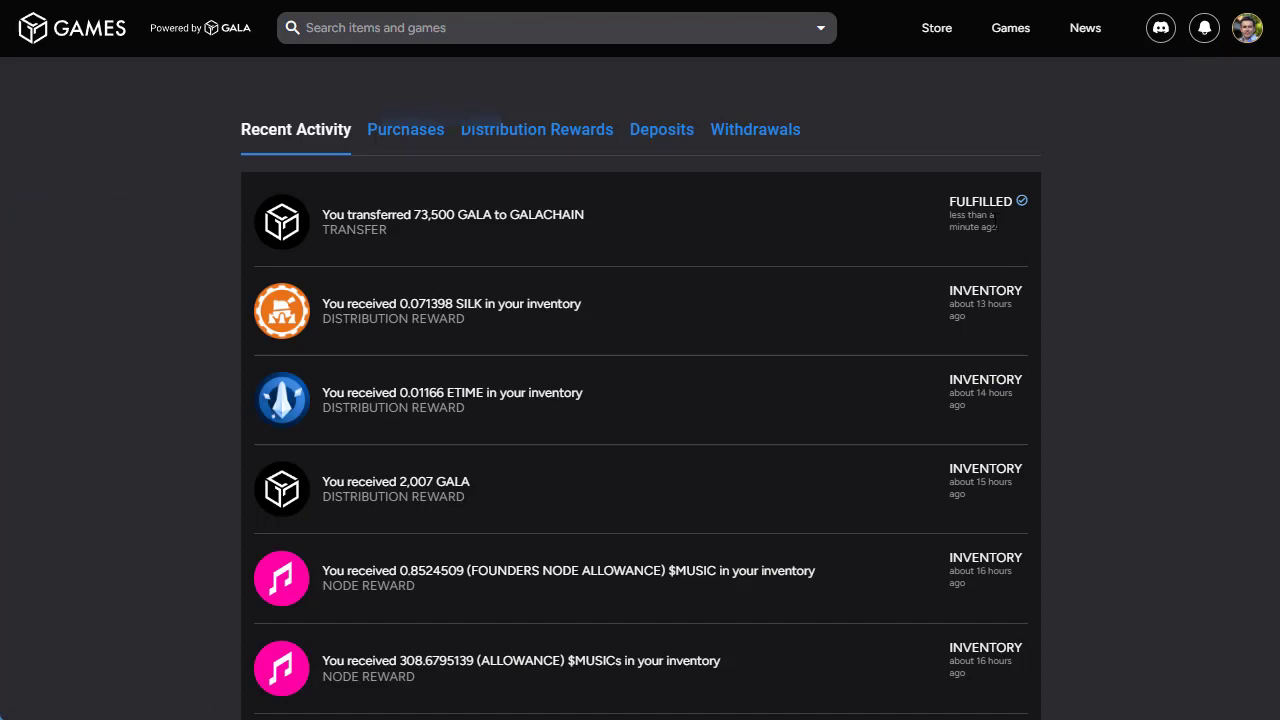
pyautogui.click(1245, 50)
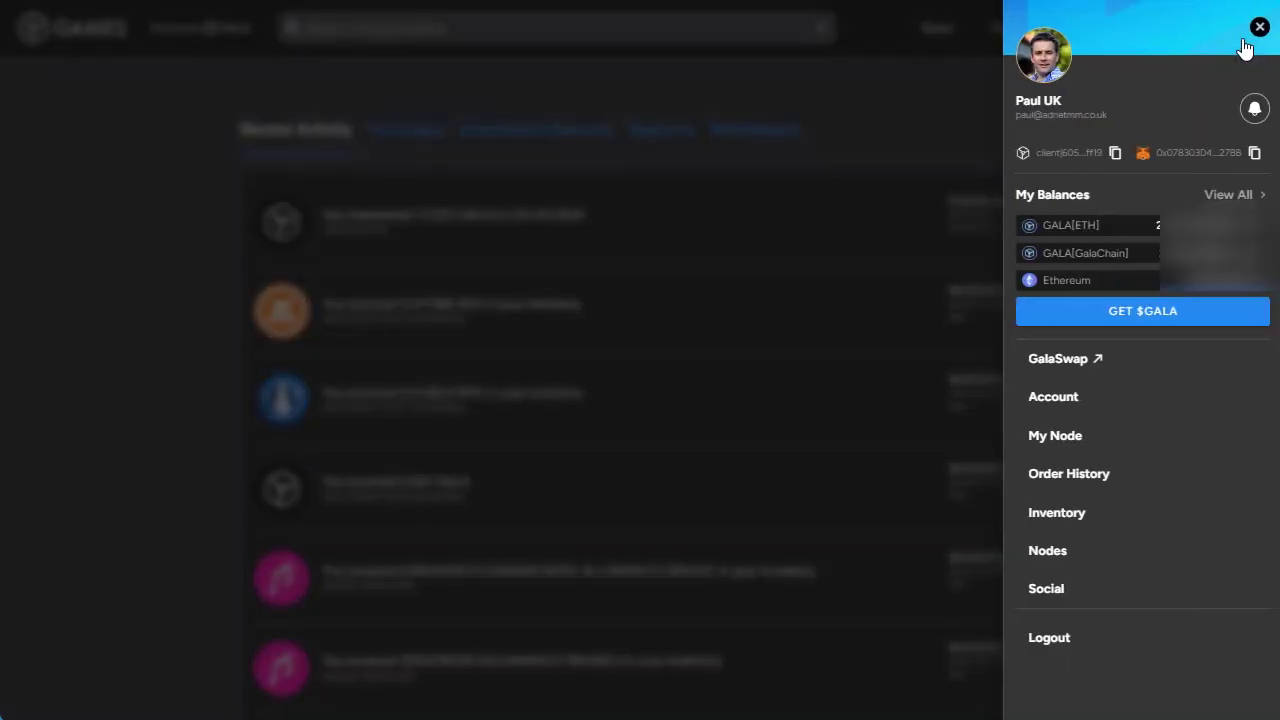
pyautogui.click(1065, 513)
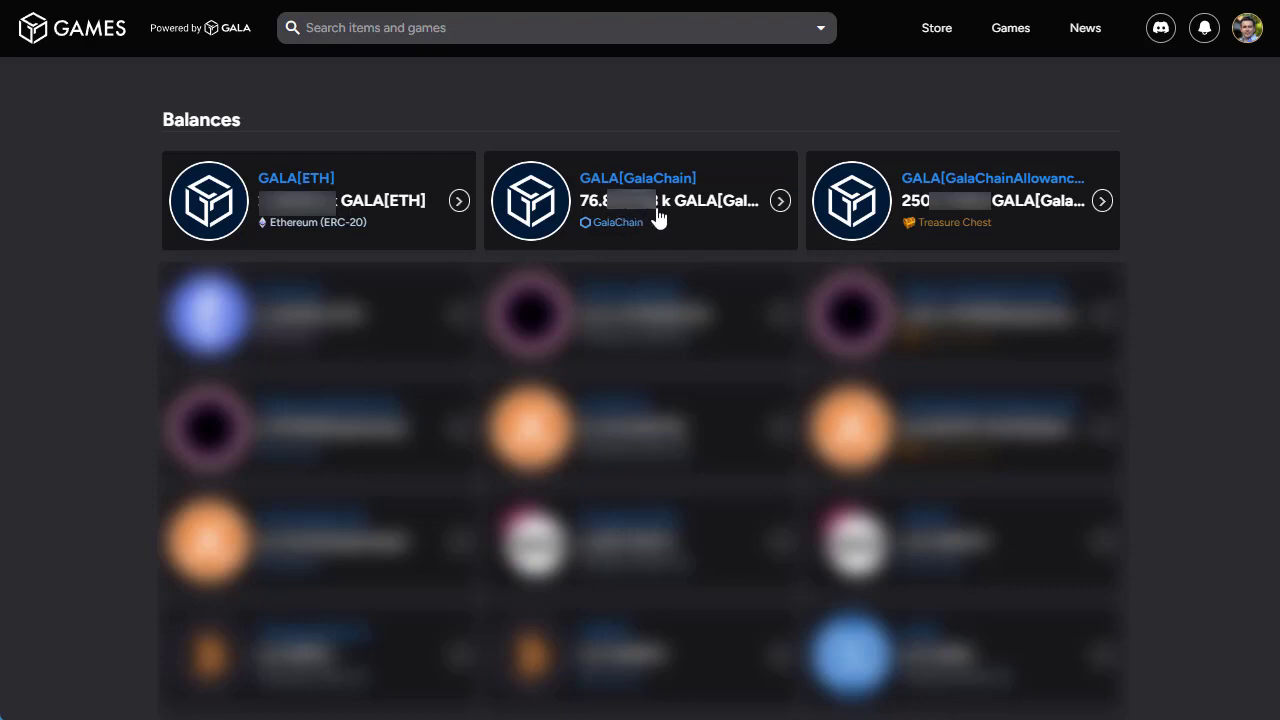
pyautogui.click(658, 218)
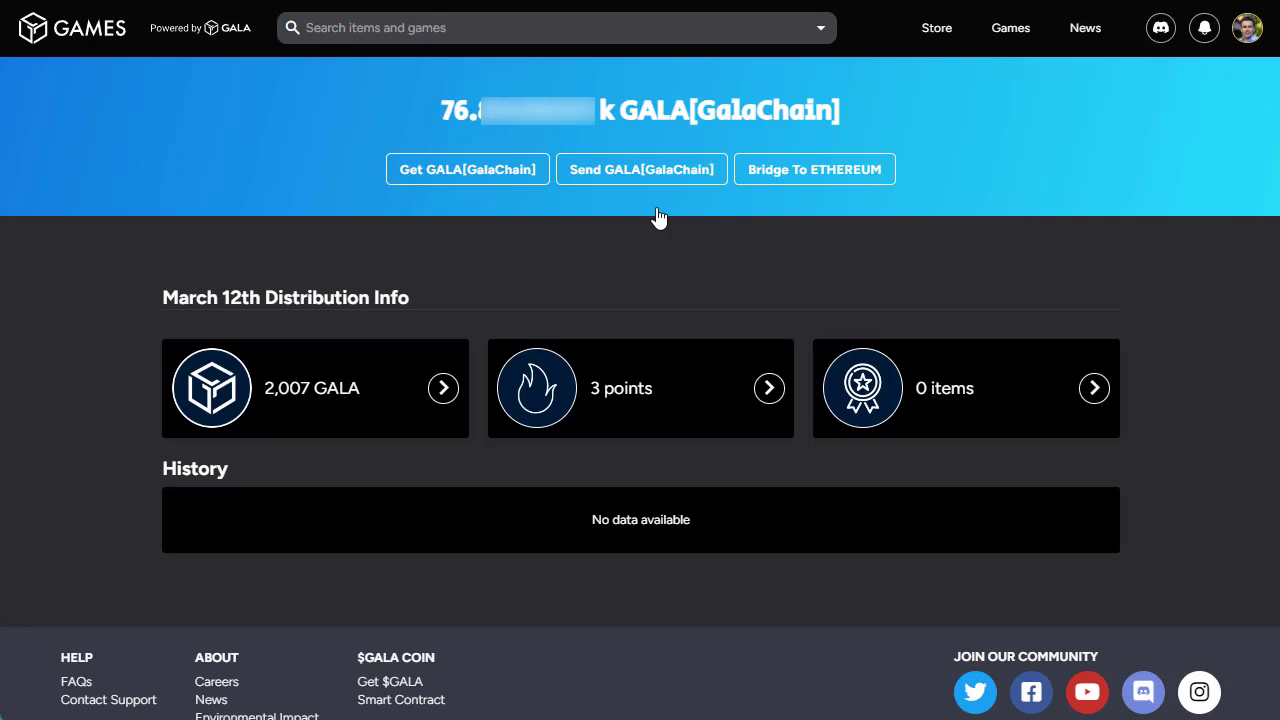
# - Enter 76,000 GALA[GalaChain] in the Bridge To Ethereum form and accept the Terms of Service
pyautogui.click(818, 180)
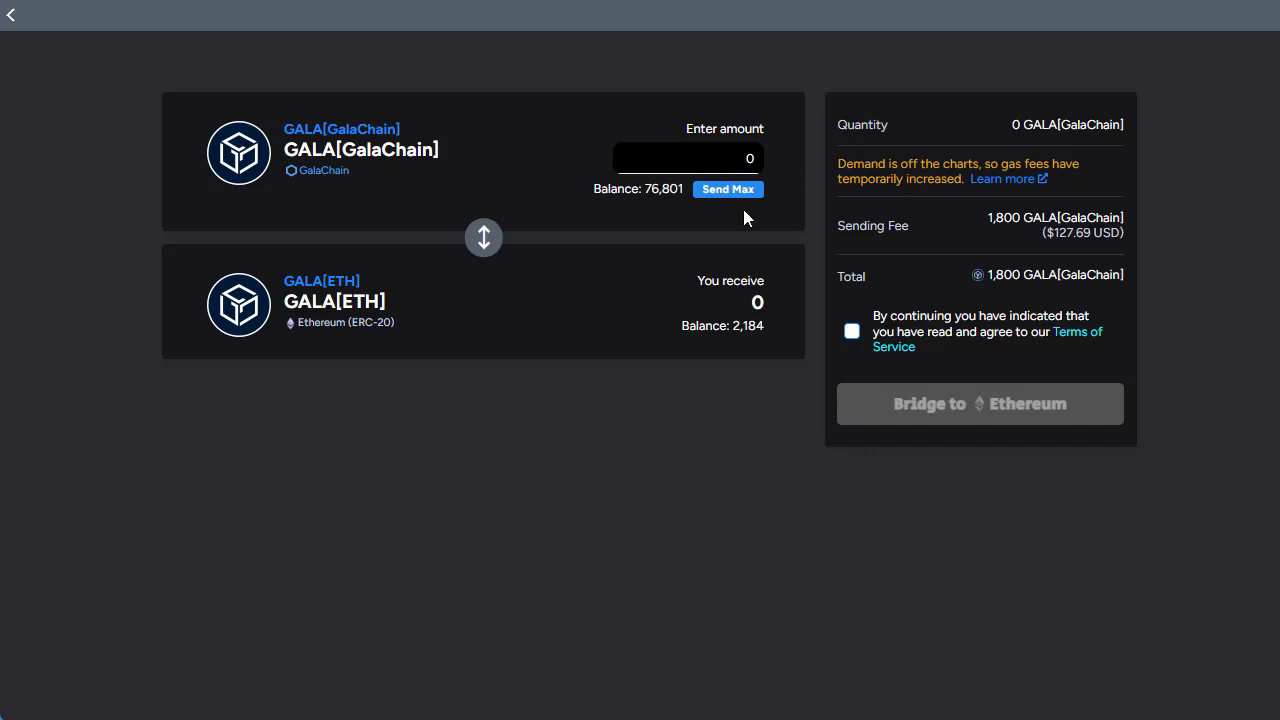
pyautogui.write('76000')
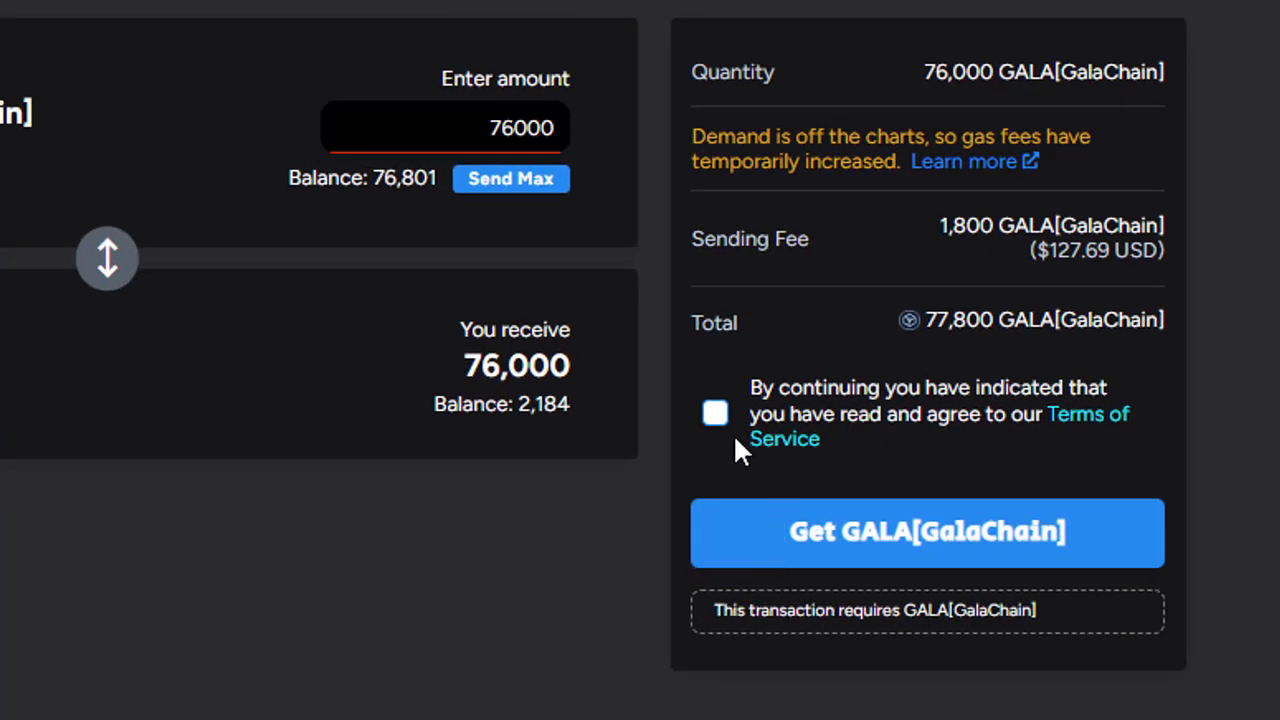
pyautogui.click(716, 414)
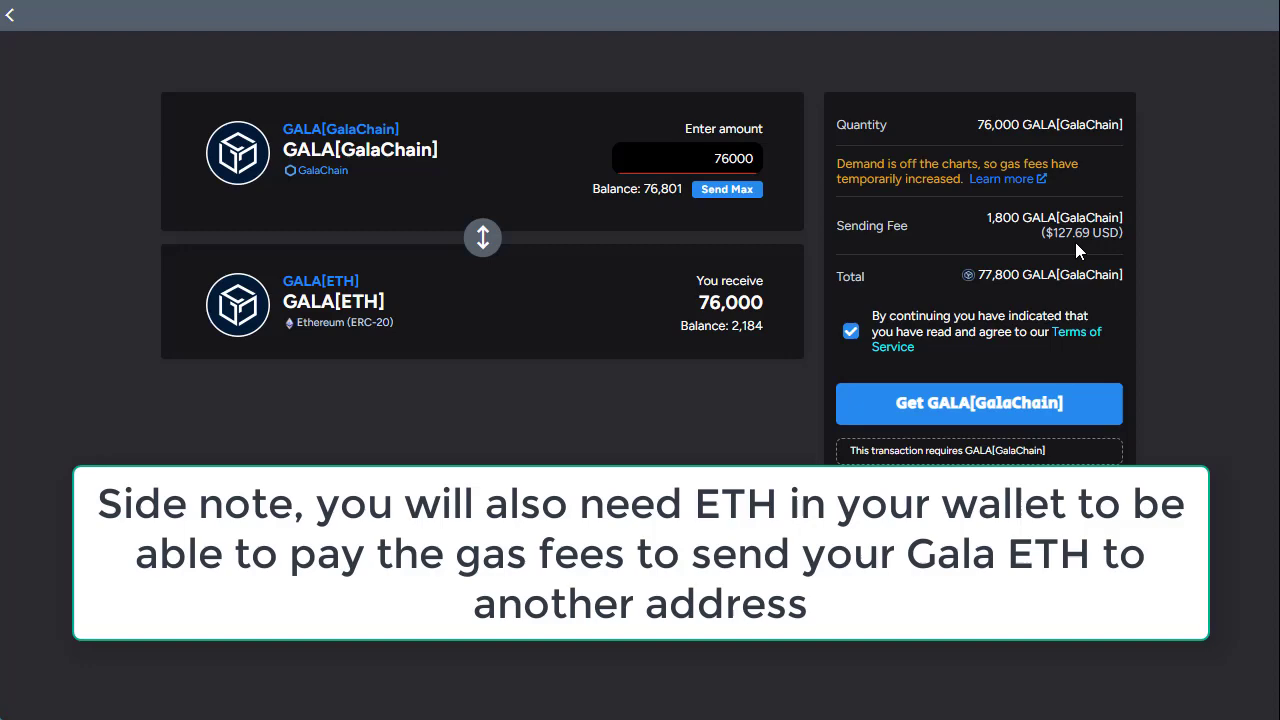
# - Leave the bridge form and go back to Inventory through the account panel
pyautogui.click(10, 16)
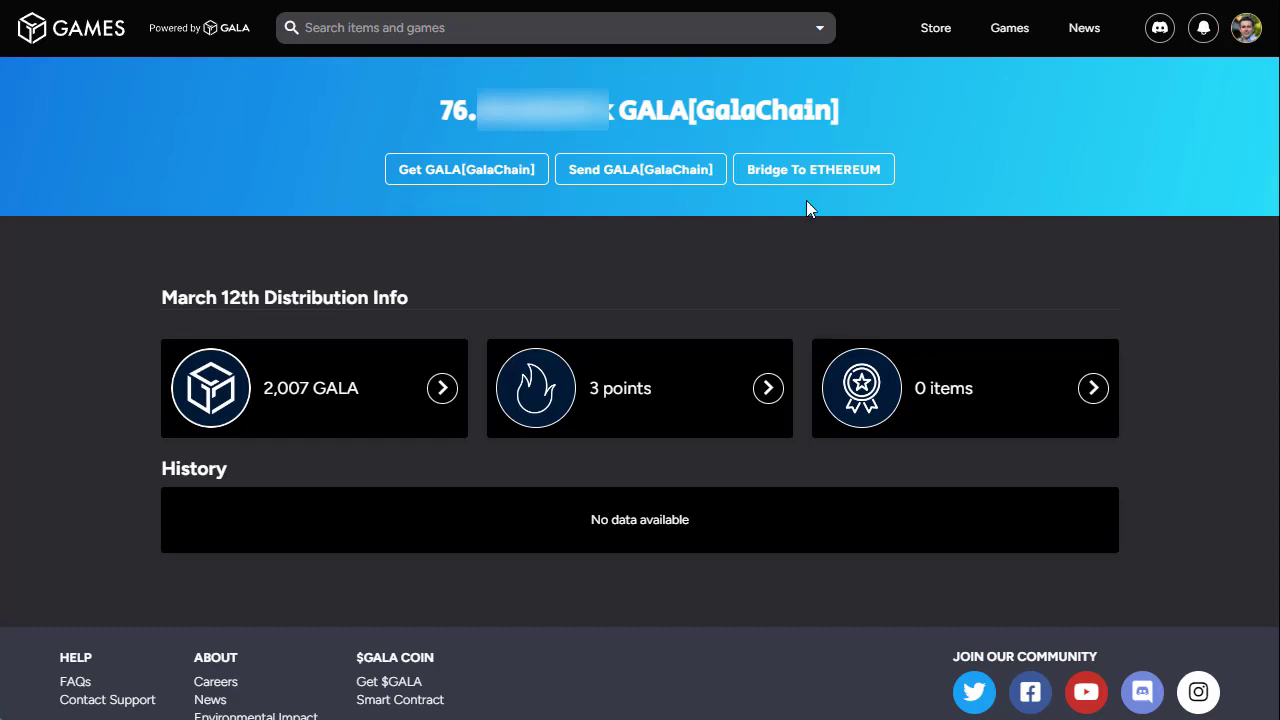
pyautogui.click(1250, 32)
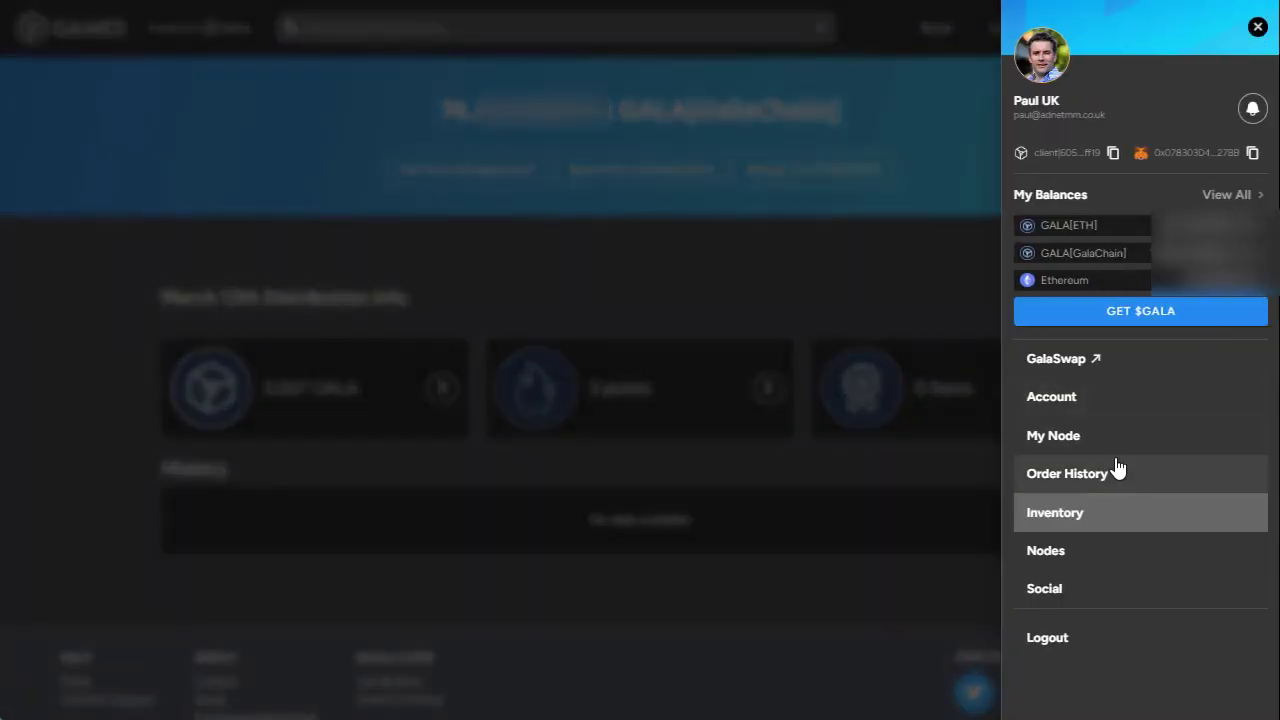
pyautogui.click(1055, 522)
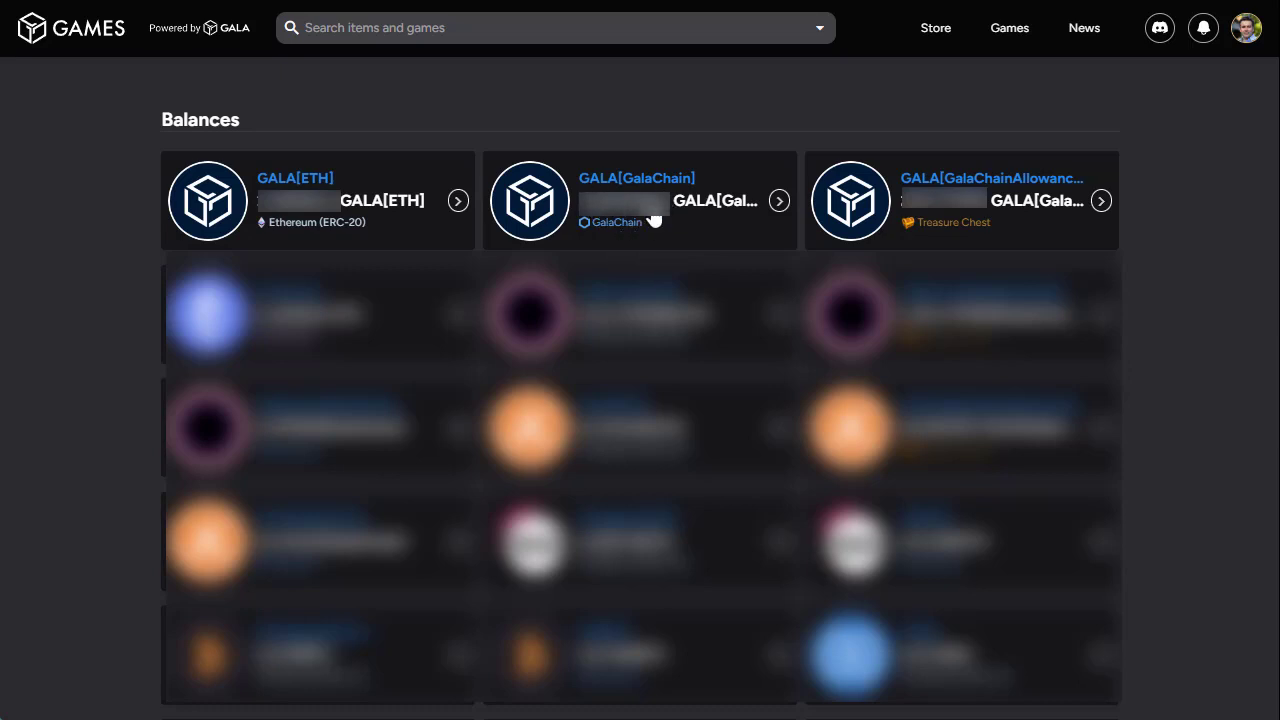
# - Open the GALA[ETH] balance page and view its Send form without sending
pyautogui.click(365, 219)
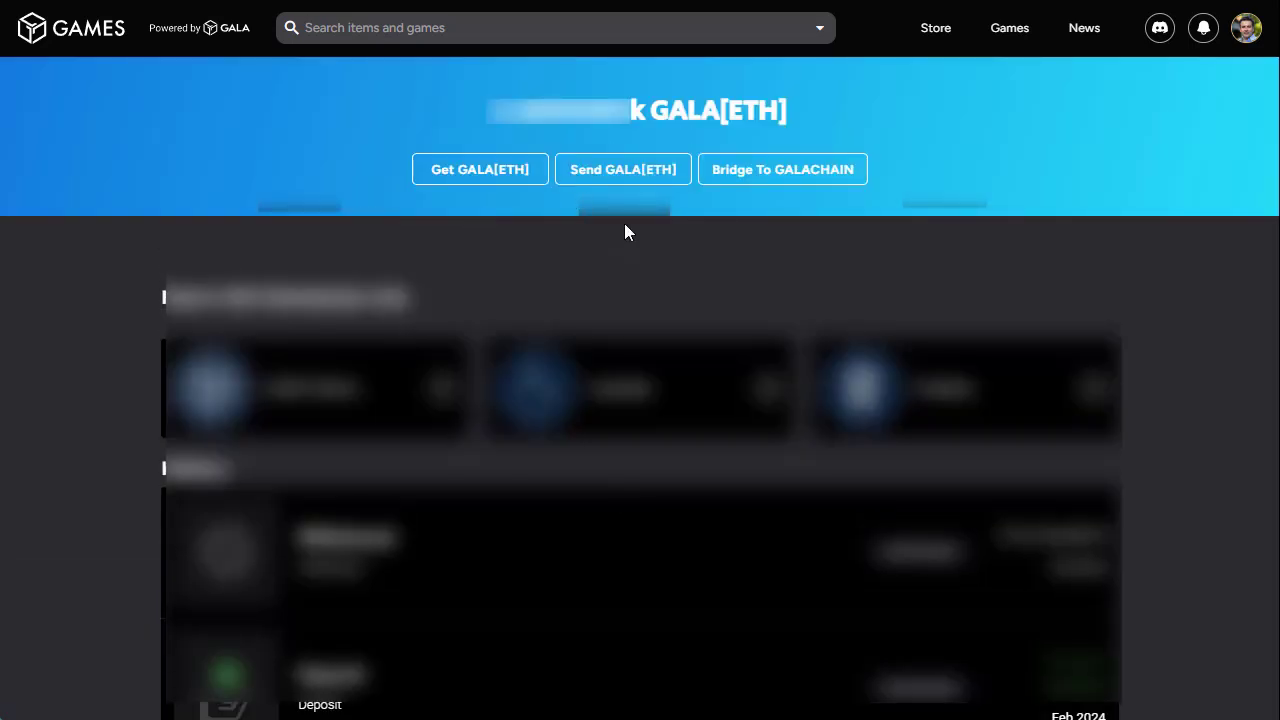
pyautogui.click(606, 178)
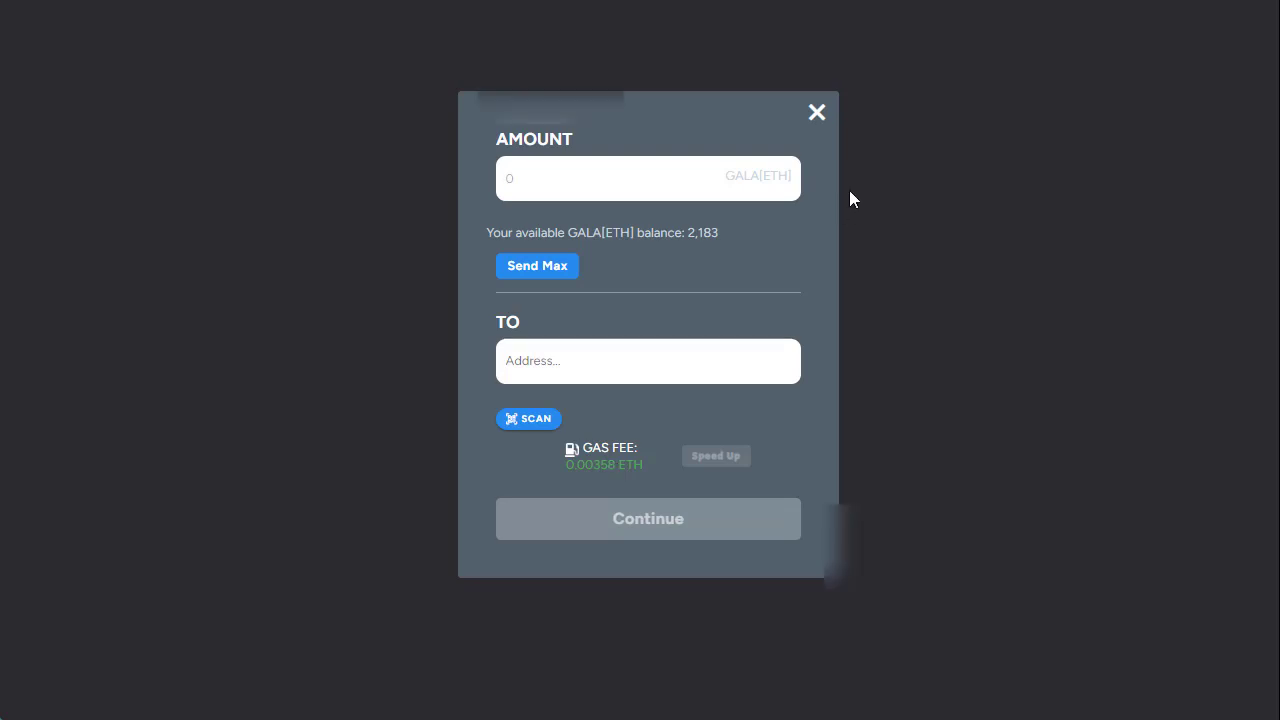
pyautogui.click(817, 115)
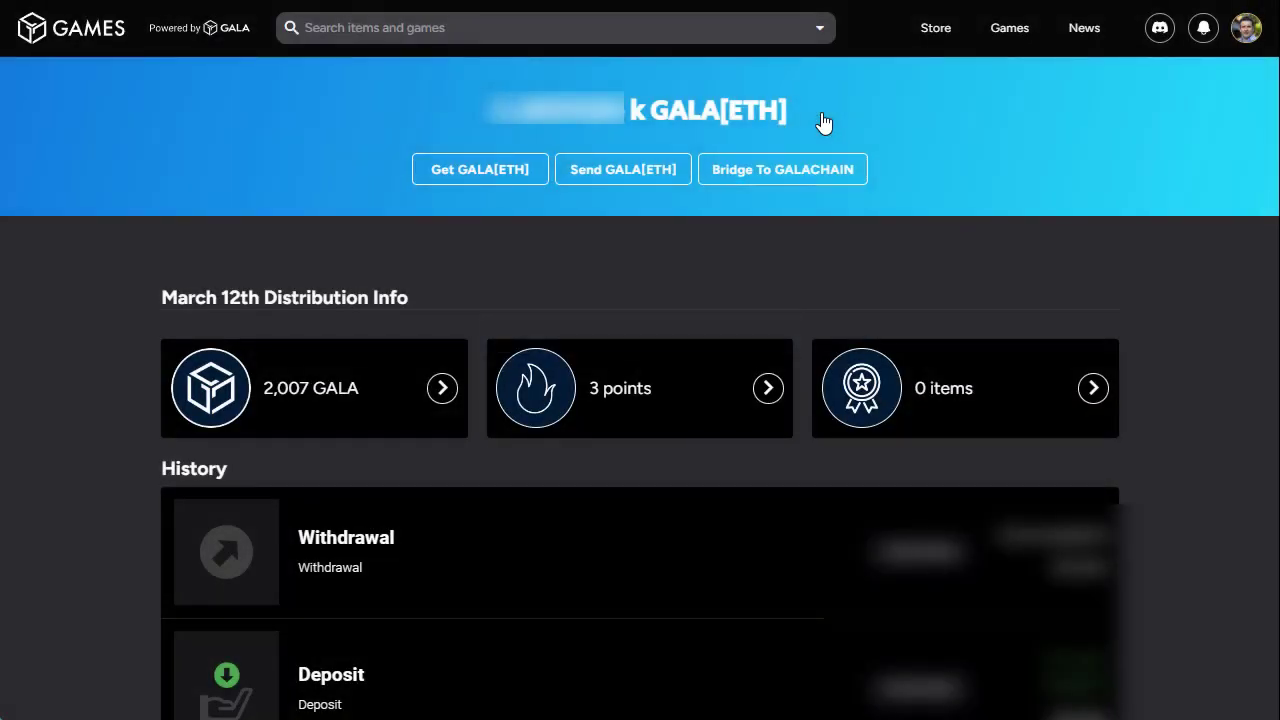